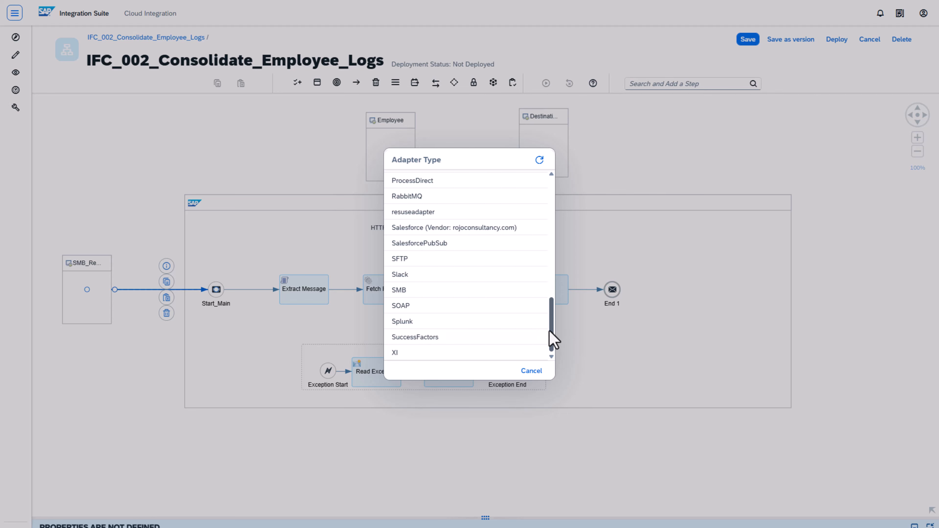
# Step: Choose SMB as the adapter type for the sender channel into Start_Main and expand its properties
pyautogui.click(470, 292)
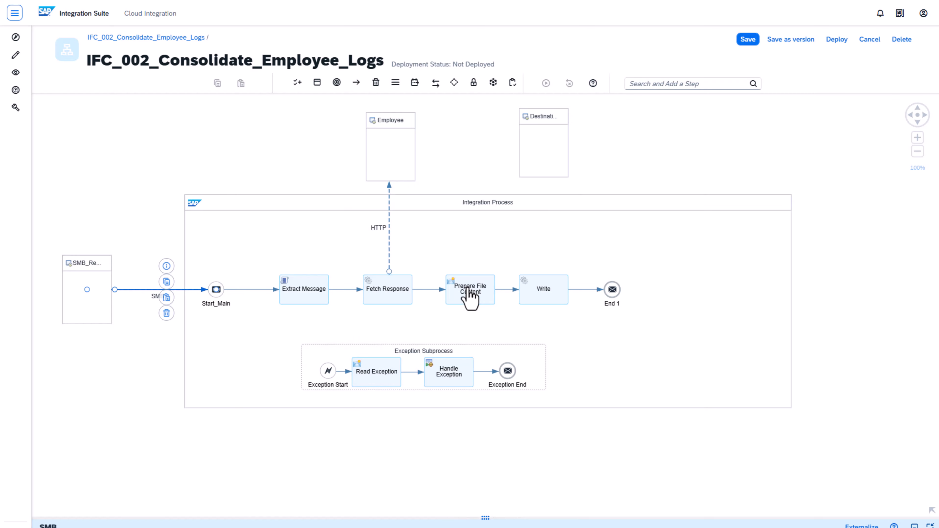
pyautogui.moveTo(481, 516); pyautogui.dragTo(440, 174)
pyautogui.click(55, 208)
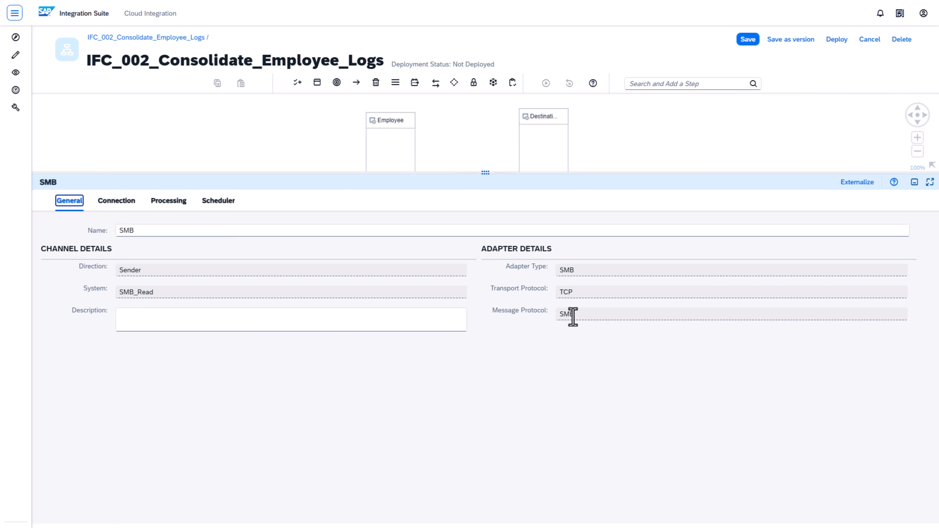
# Step: In the sender channel's connection settings, enter the server address, set the proxy type to On-Premise, and fill in the location ID
pyautogui.click(116, 207)
pyautogui.click(209, 248)
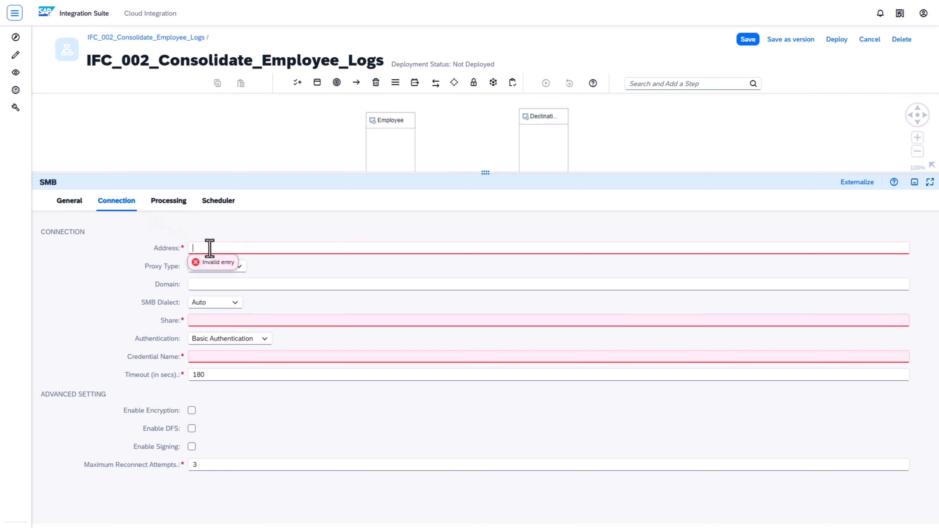
pyautogui.hotkey('ctrl', 'v')
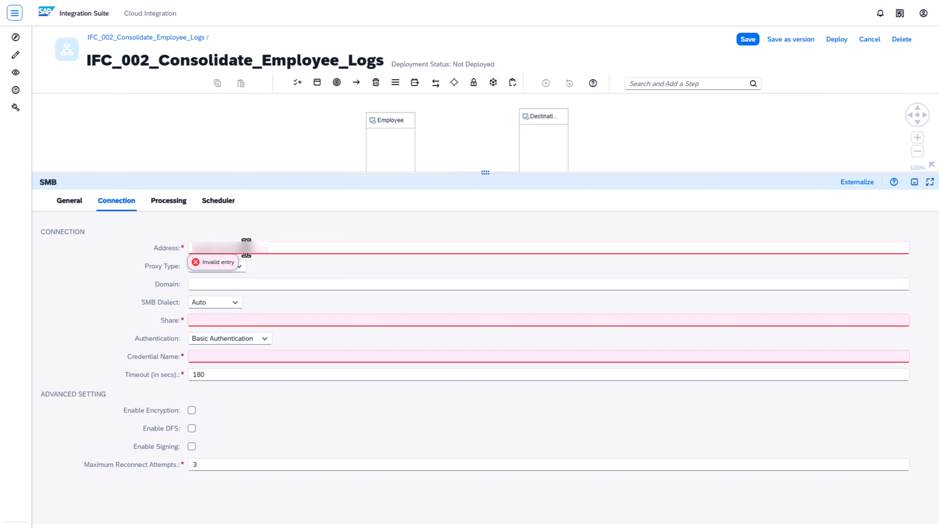
pyautogui.click(240, 267)
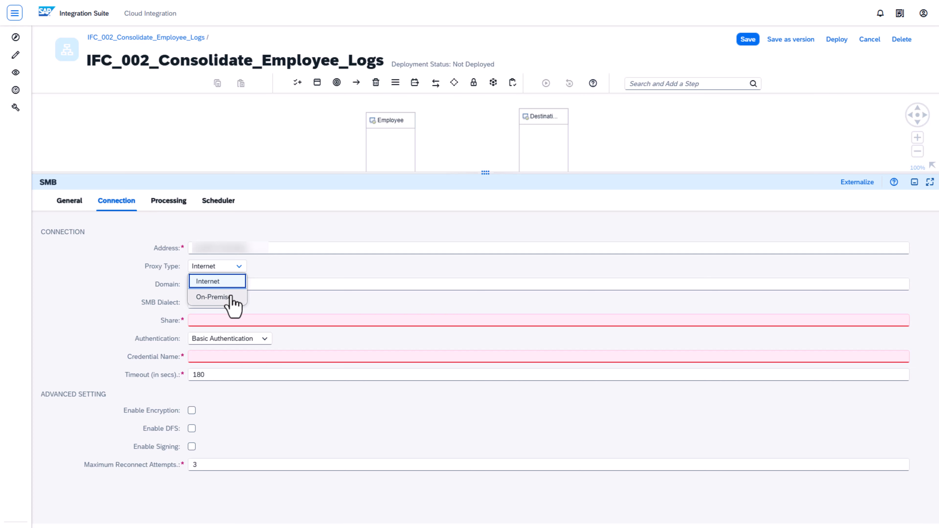
pyautogui.click(232, 298)
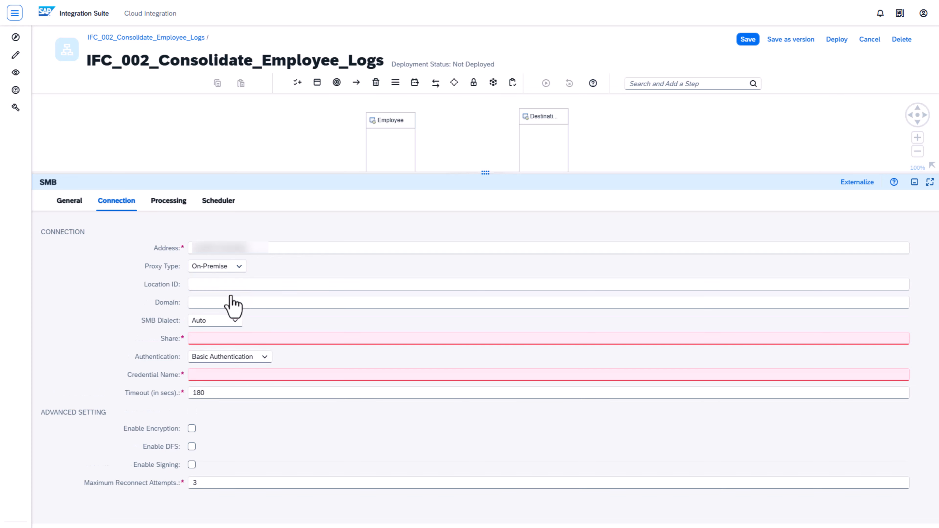
pyautogui.click(206, 285)
pyautogui.hotkey('ctrl', 'v')
# Step: Set the sender connection's SMB dialect to Auto and its share to ShareDrive
pyautogui.click(202, 325)
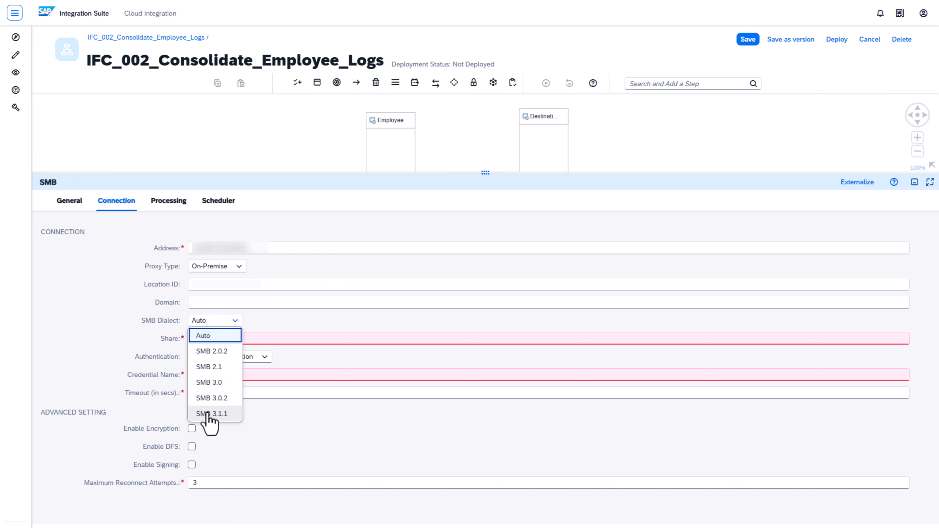
pyautogui.click(209, 336)
pyautogui.click(210, 339)
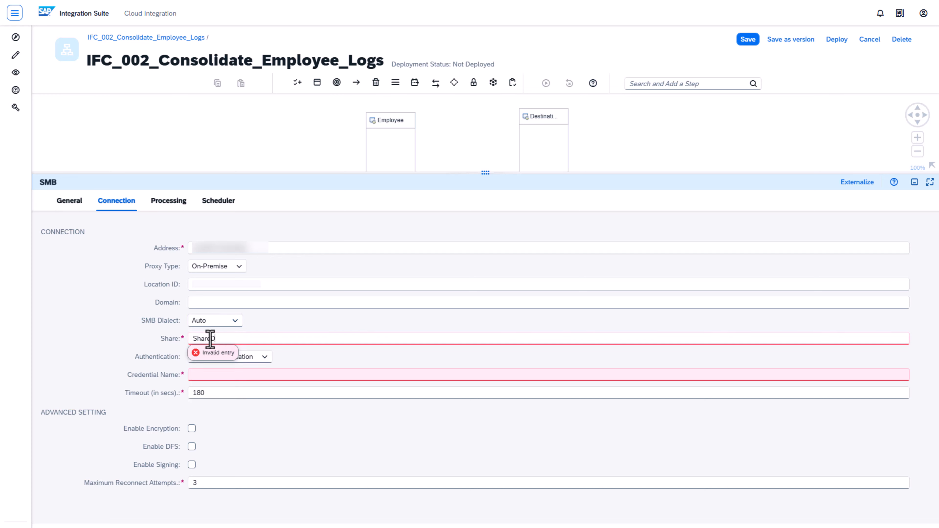
pyautogui.write('ShareDrive')
# Step: Select Basic Authentication for the sender connection with credential name SMB_Creds and a timeout of 180 seconds
pyautogui.click(264, 359)
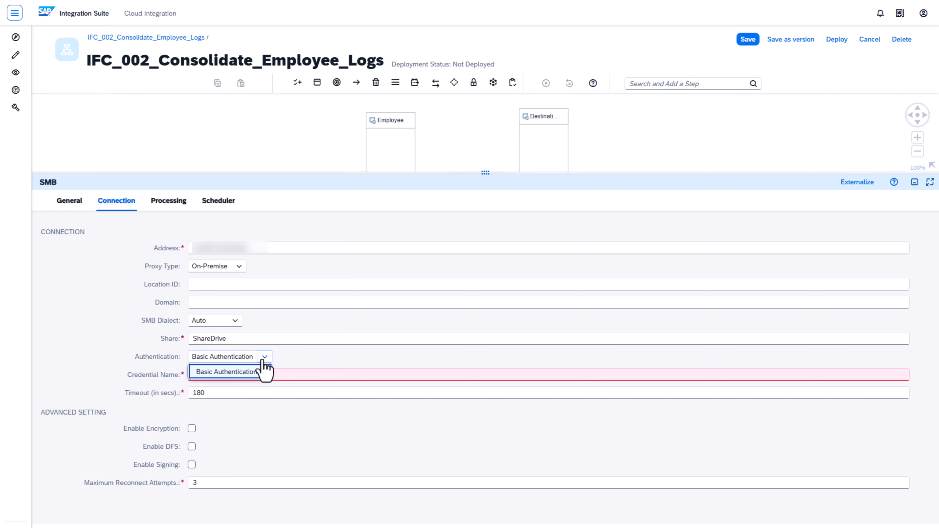
pyautogui.click(245, 372)
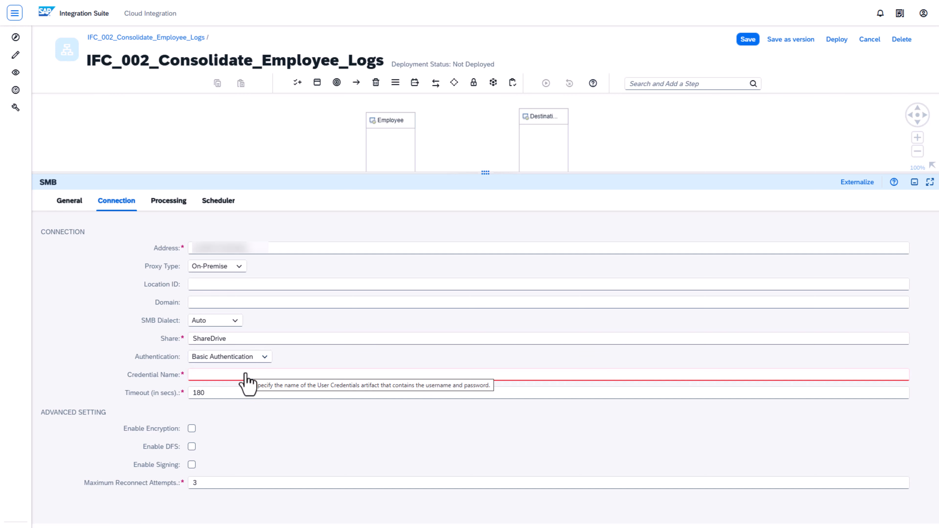
pyautogui.click(245, 374)
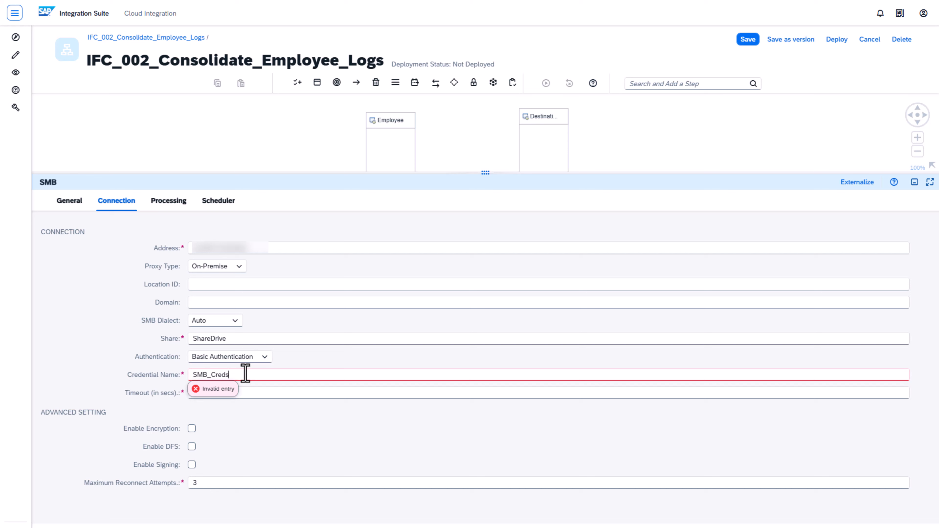
pyautogui.press('Tab')
pyautogui.write('180')
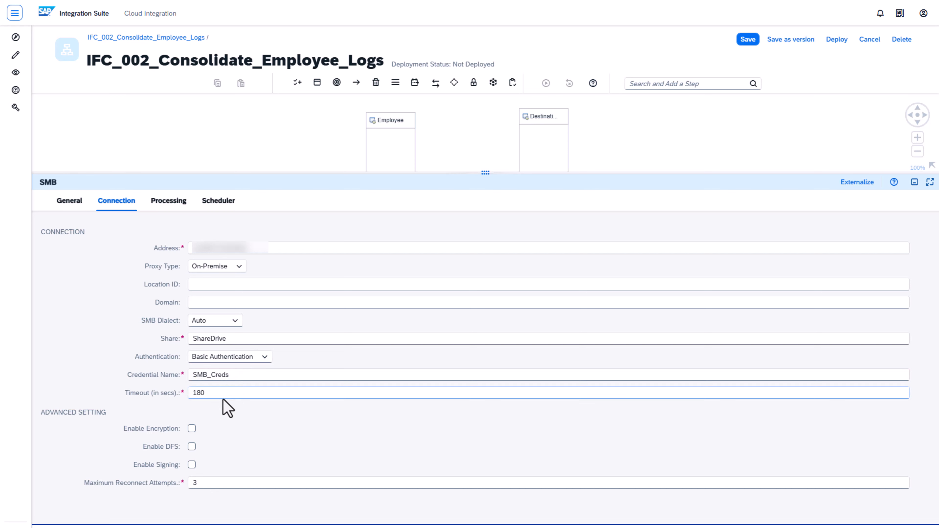
# Step: Enable encryption, DFS and signing in the sender connection's advanced settings
pyautogui.click(192, 429)
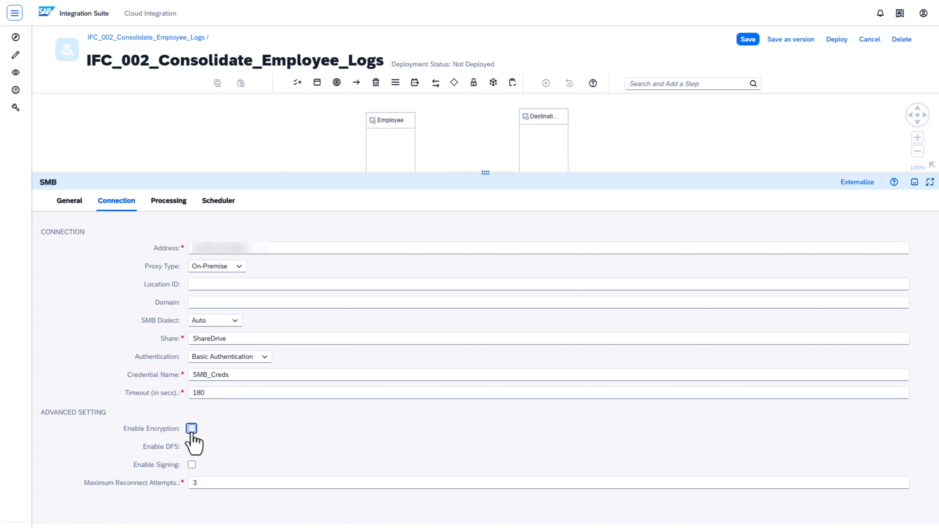
pyautogui.click(191, 447)
pyautogui.click(192, 465)
# Step: Configure sender processing as Read File from directory \LandindZone, file name *log.txt, with post-processing Keep File and Process Again
pyautogui.click(172, 207)
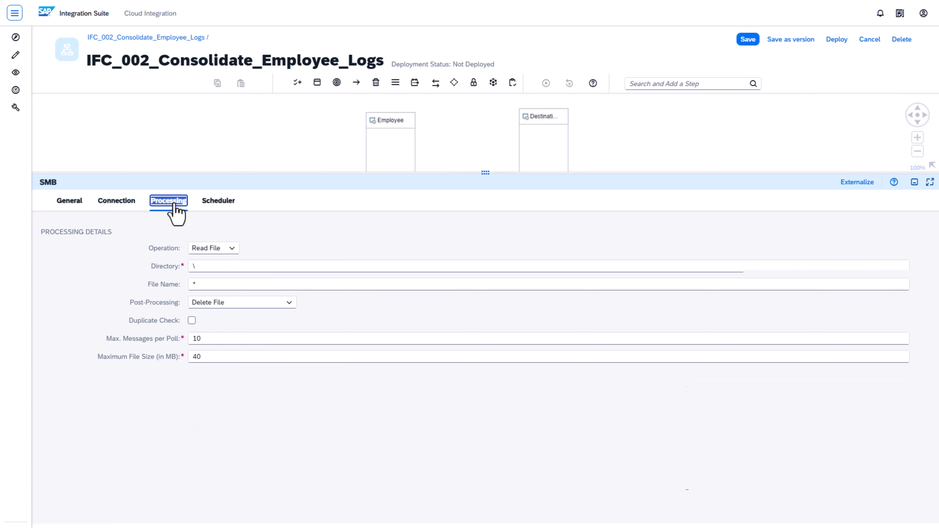
pyautogui.click(233, 249)
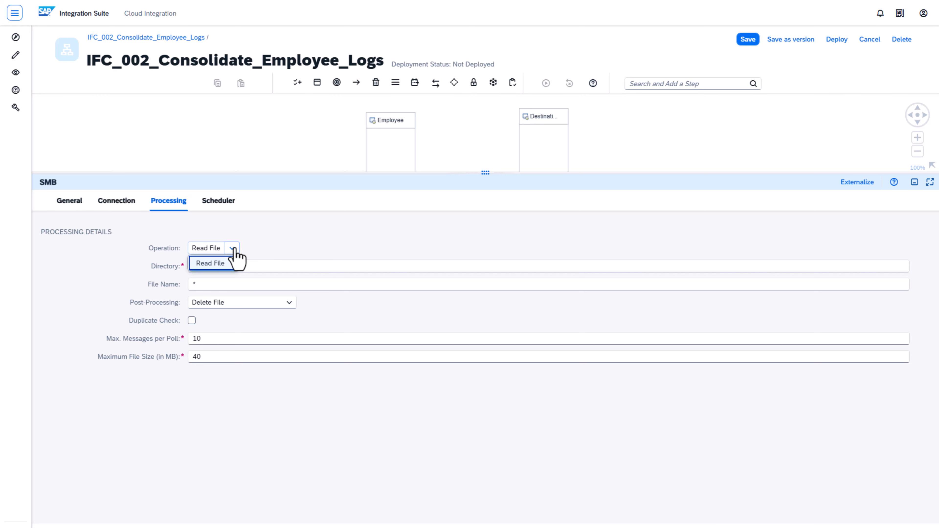
pyautogui.click(208, 262)
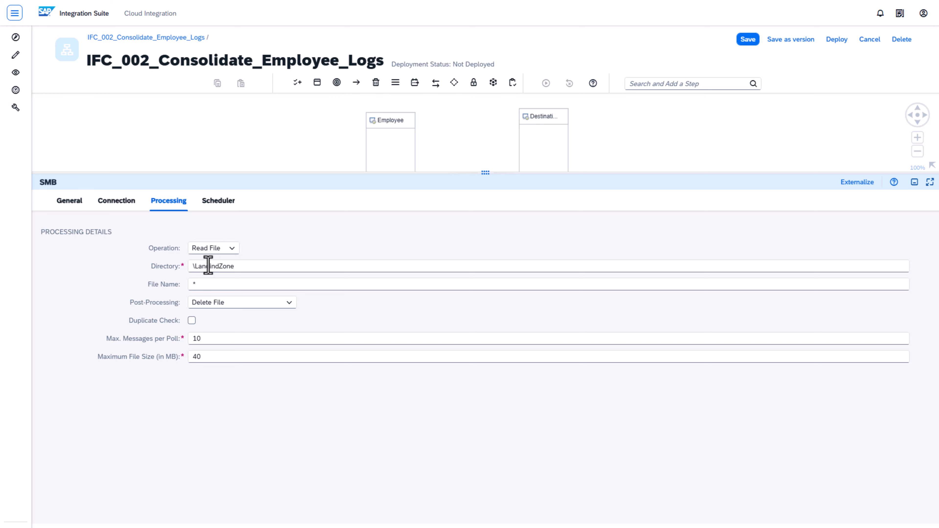
pyautogui.click(211, 284)
pyautogui.click(214, 304)
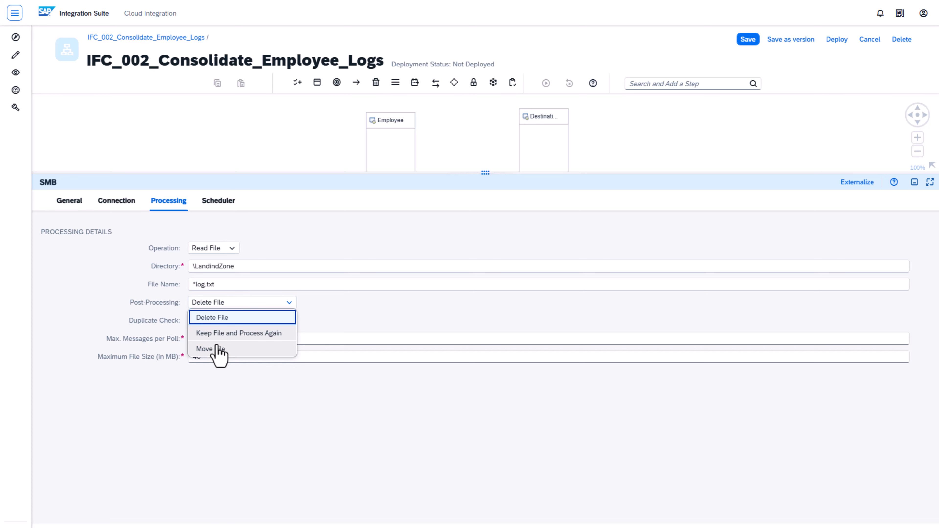
pyautogui.click(217, 334)
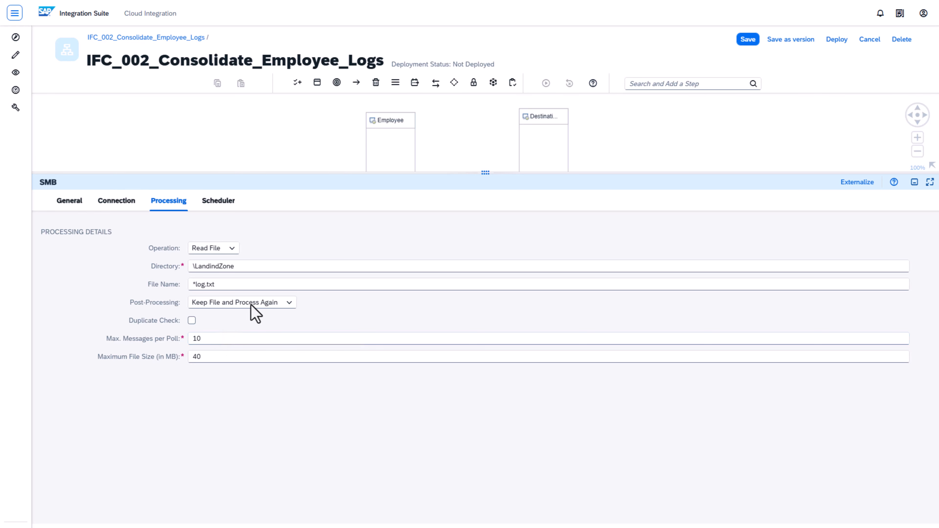
# Step: Connect the Write step to the Destination receiver using the SMB adapter type
pyautogui.moveTo(485, 172); pyautogui.dragTo(488, 429)
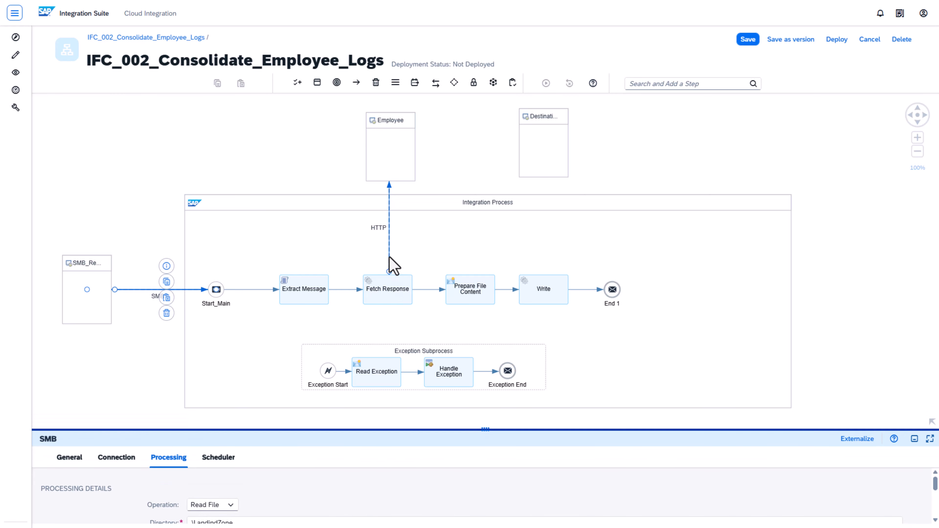
pyautogui.click(542, 295)
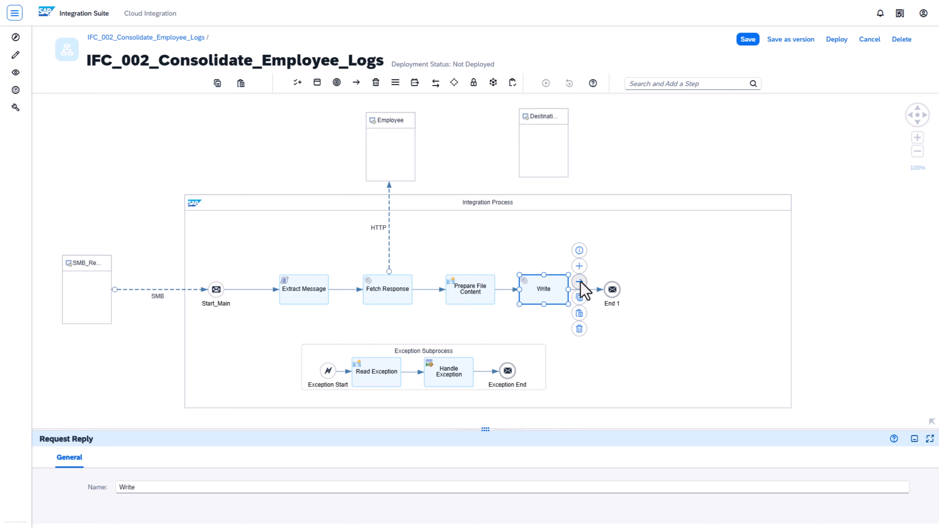
pyautogui.moveTo(580, 283); pyautogui.dragTo(545, 155)
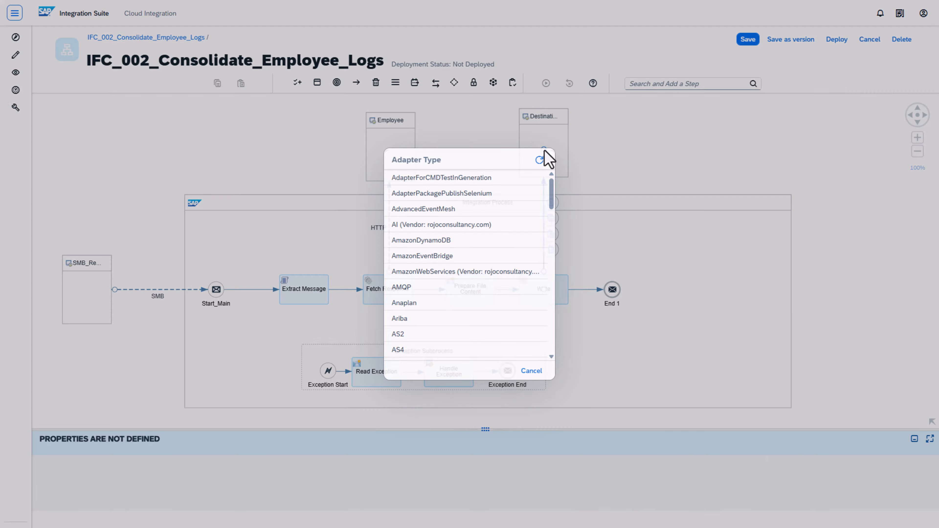
pyautogui.click(467, 231)
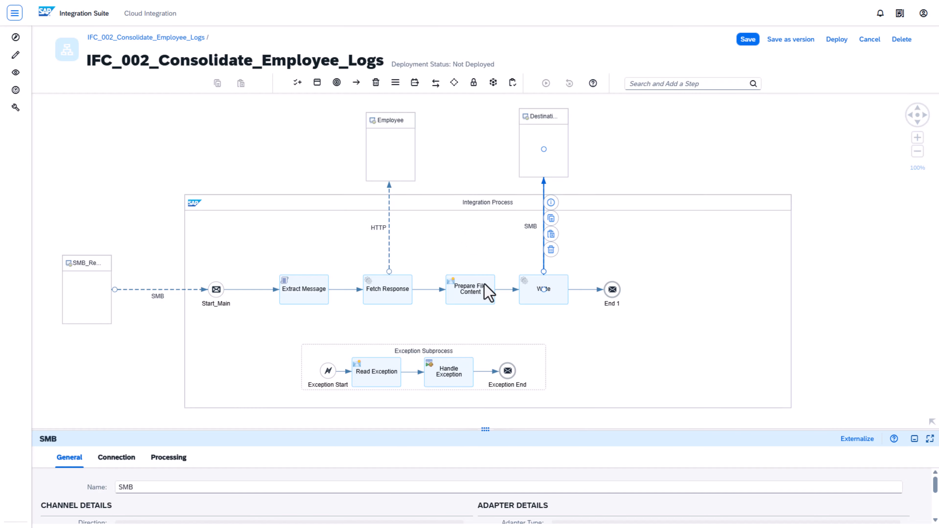
# Step: Check the receiver channel's connection settings and set its processing to Create File in directory \LandingZone with file name log.txt
pyautogui.moveTo(479, 427); pyautogui.dragTo(453, 173)
pyautogui.click(112, 203)
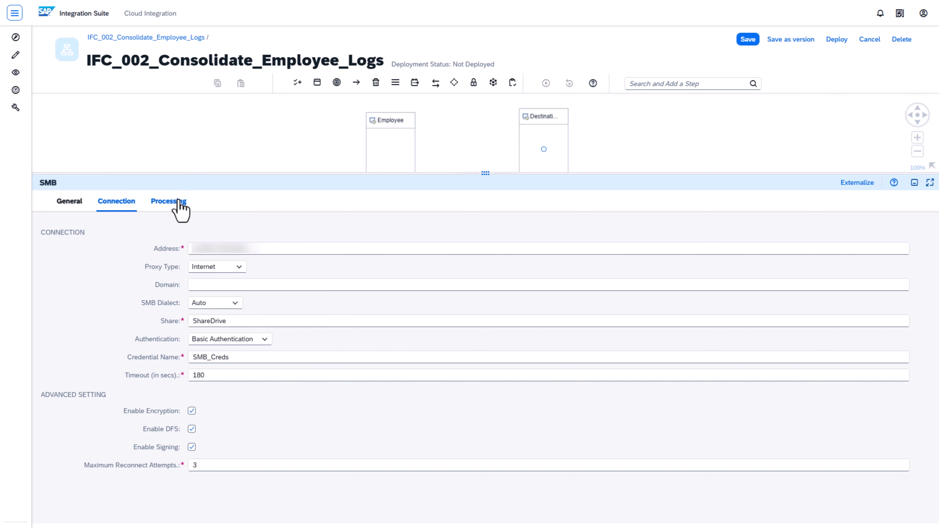
pyautogui.click(179, 202)
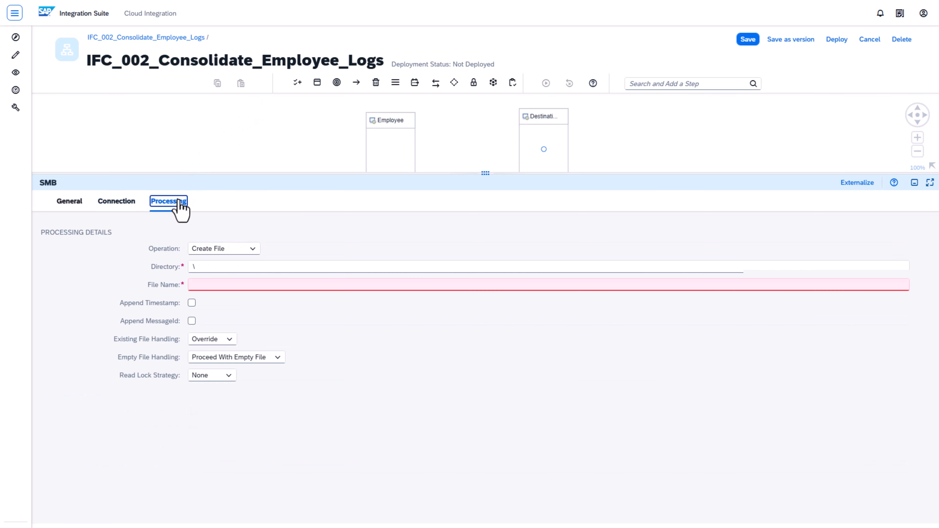
pyautogui.click(211, 249)
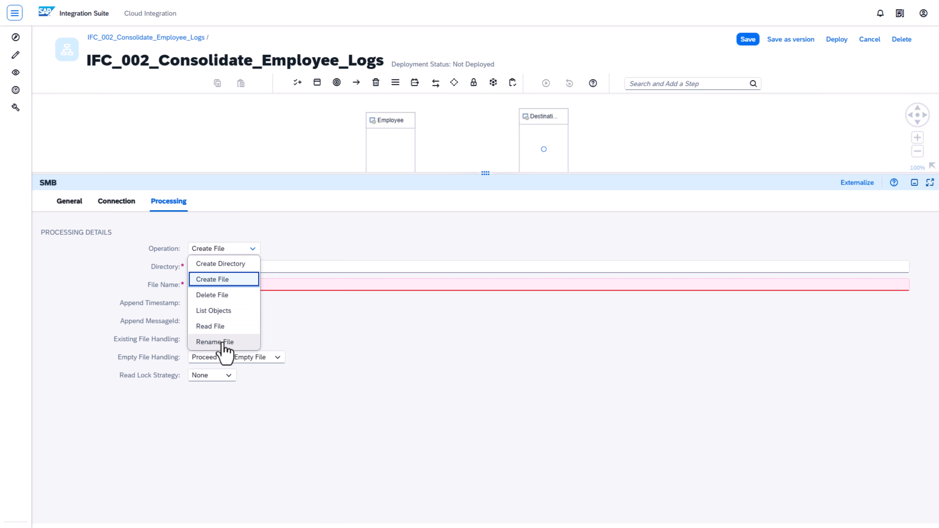
pyautogui.click(224, 283)
pyautogui.click(221, 266)
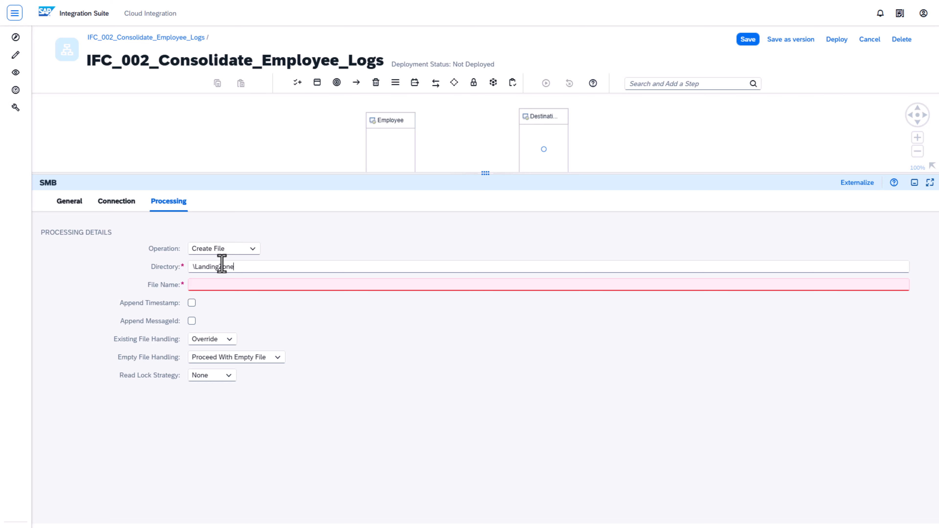
pyautogui.click(218, 285)
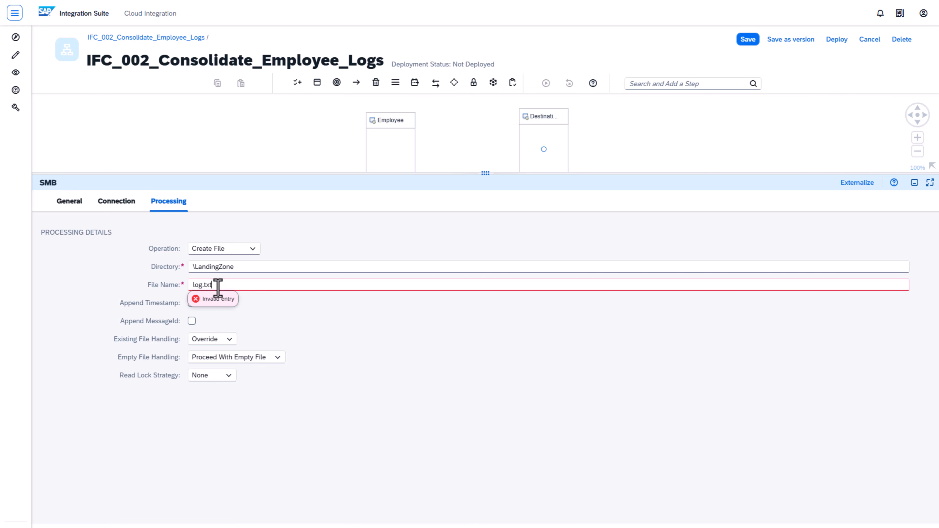
pyautogui.click(212, 321)
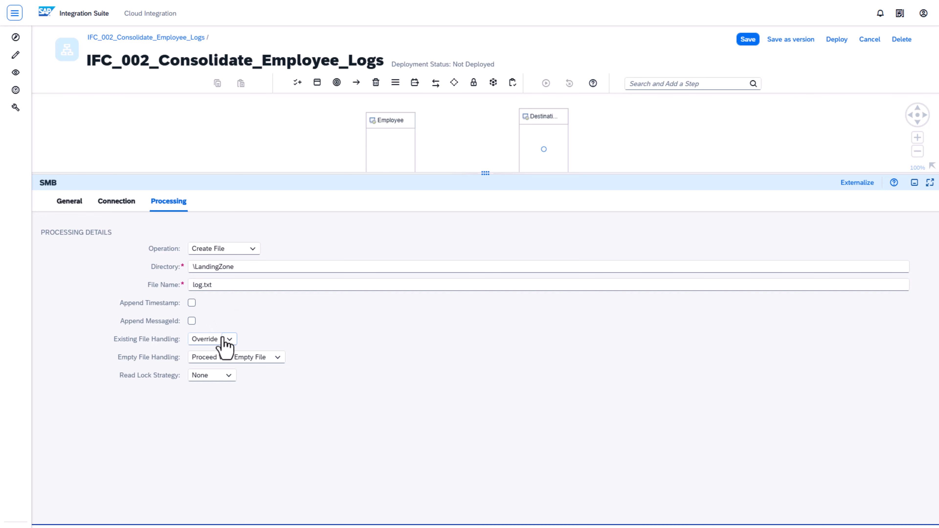
# Step: Set the receiver channel's existing file handling to Override and its empty file handling to Proceed With Empty File
pyautogui.click(228, 339)
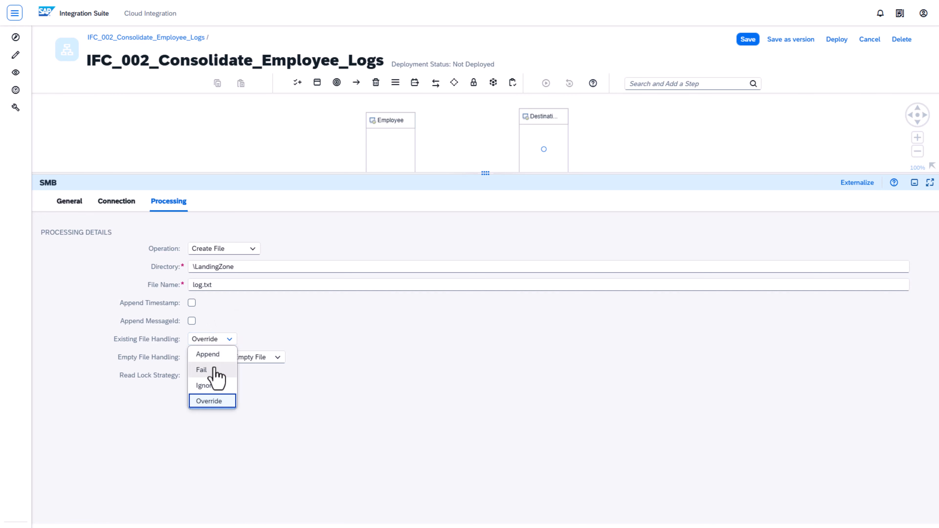
pyautogui.click(216, 402)
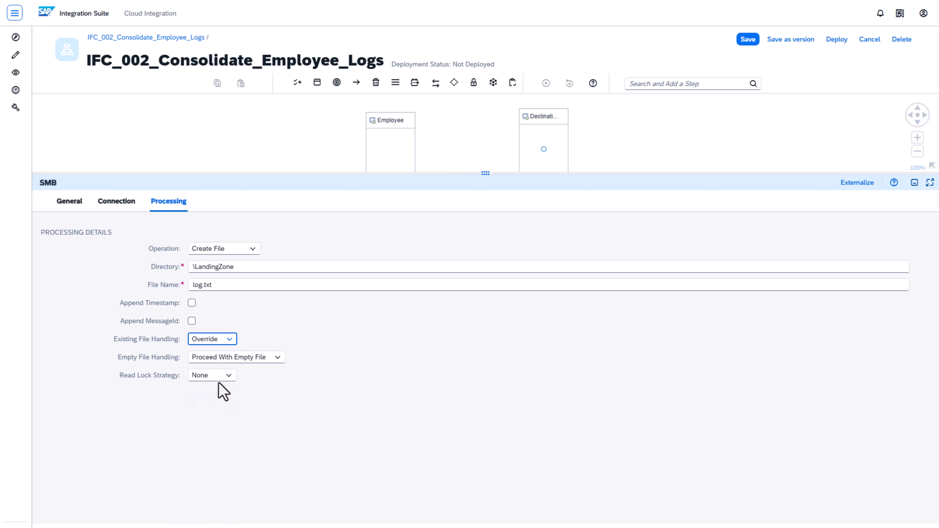
pyautogui.click(220, 364)
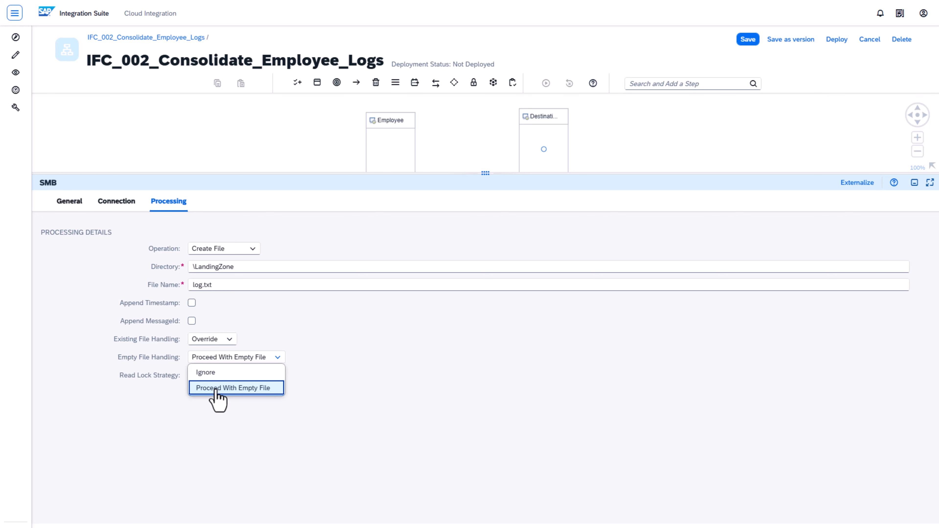
pyautogui.click(216, 389)
# Step: Save the IFC_002_Consolidate_Employee_Logs integration flow and deploy it
pyautogui.moveTo(478, 172); pyautogui.dragTo(483, 445)
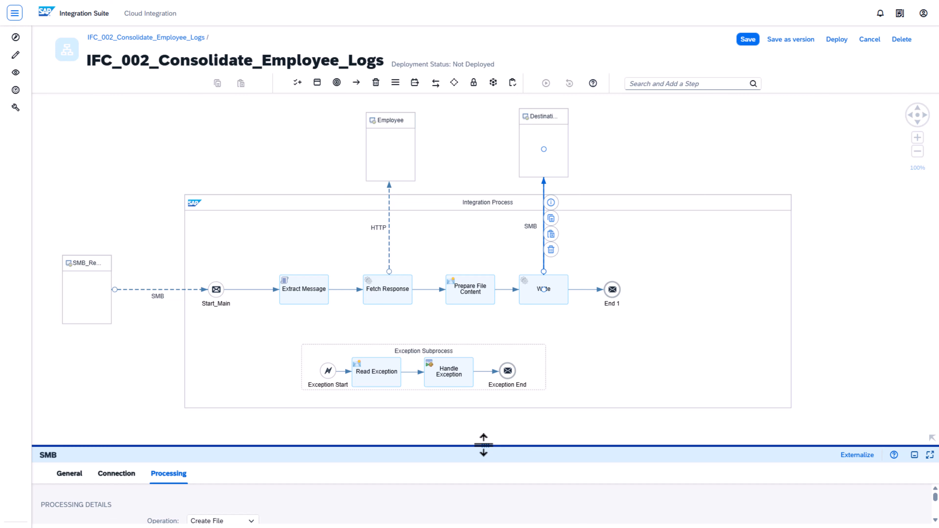
pyautogui.click(747, 39)
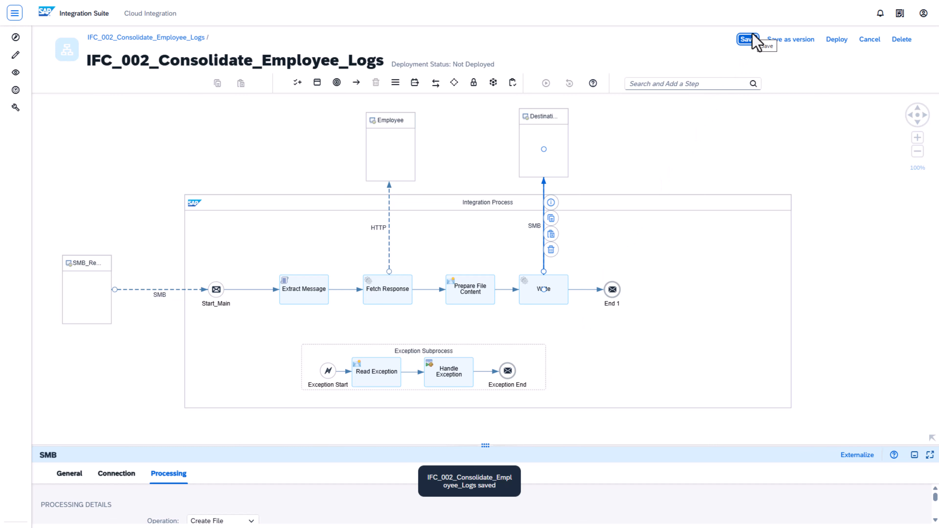
pyautogui.click(837, 40)
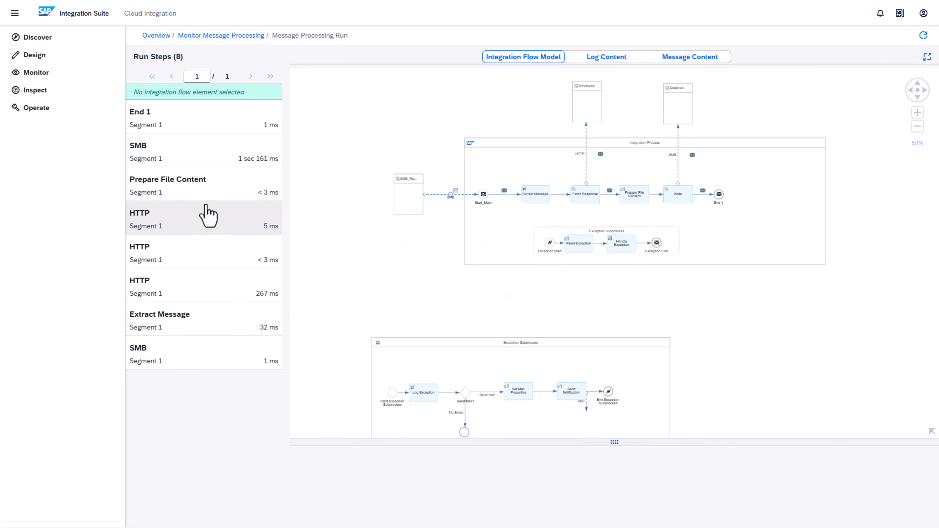
# Step: Examine the message payload before the SMB write step in the message processing run, highlighting the employee records
pyautogui.click(221, 167)
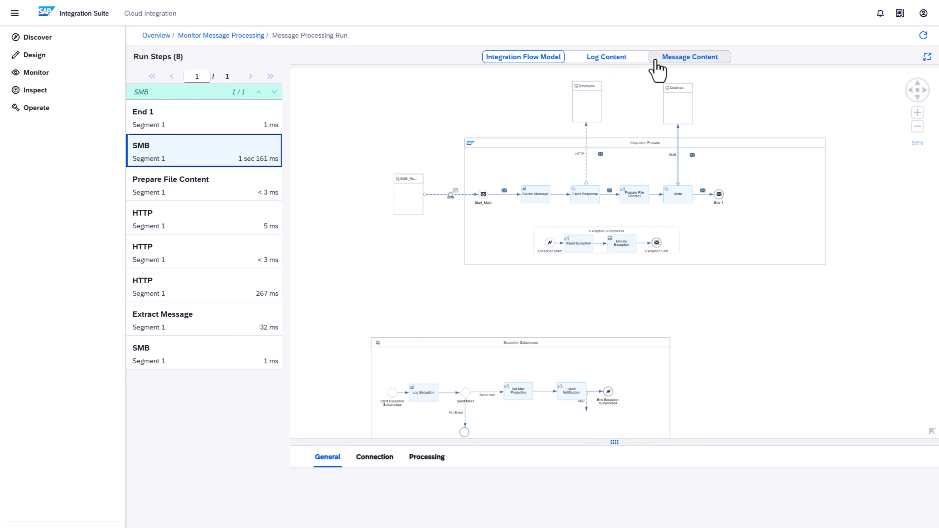
pyautogui.click(672, 62)
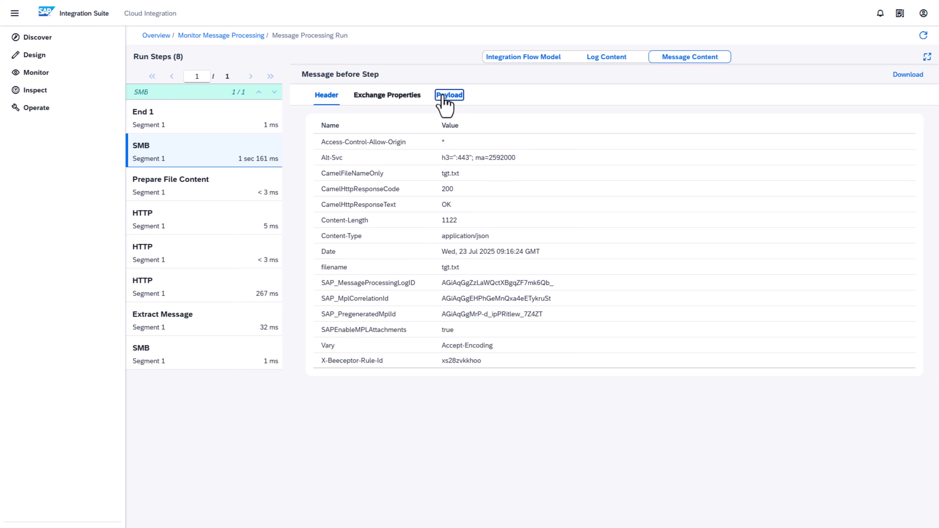
pyautogui.click(446, 96)
pyautogui.moveTo(317, 147); pyautogui.dragTo(357, 375)
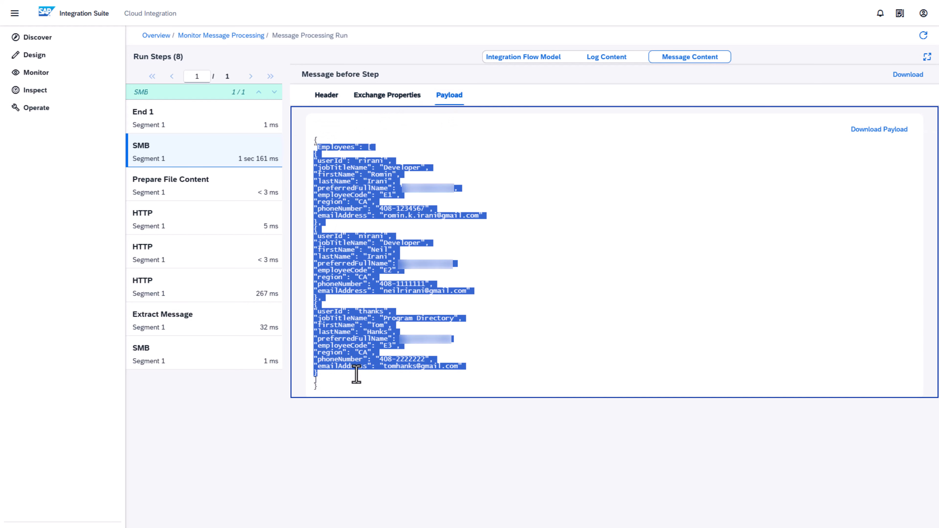
pyautogui.click(362, 237)
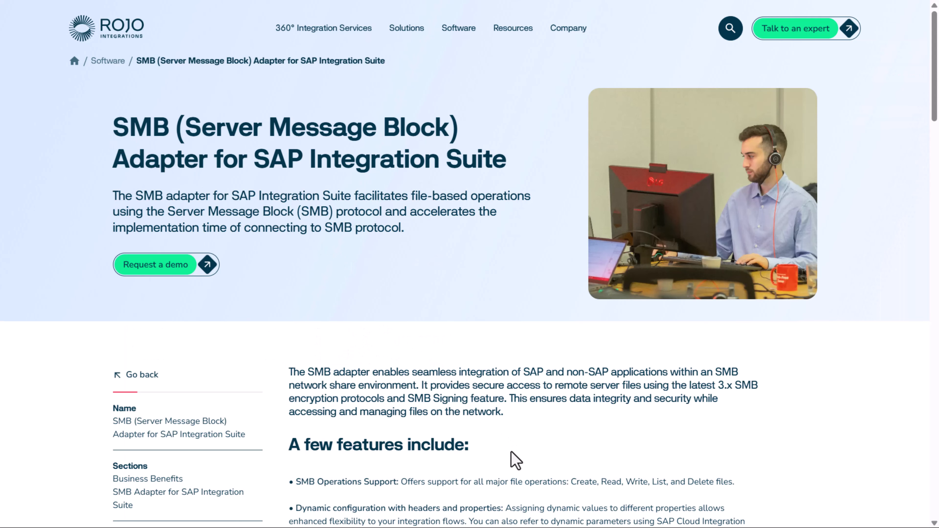
# Step: Switch to the Rojo Integrations website and read the SMB adapter's feature list
pyautogui.scroll(-5, 511, 452)
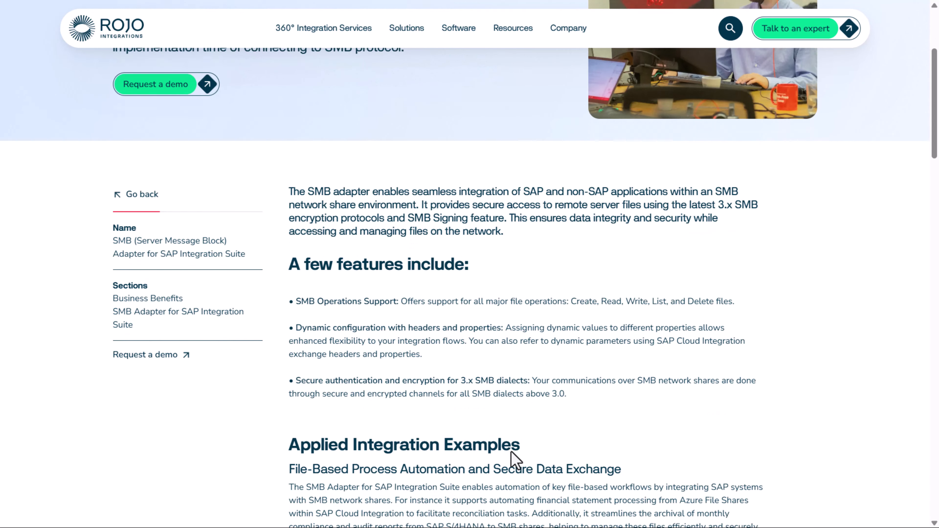